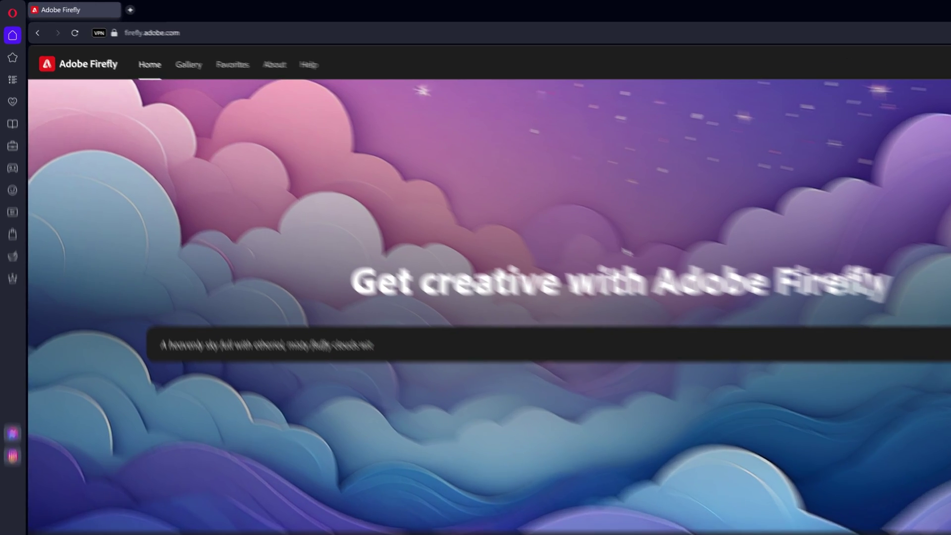
# Step: Open Text to image from the sample prompt, then clear the prompt and its Art and Hyper realistic styles
pyautogui.click(161, 33)
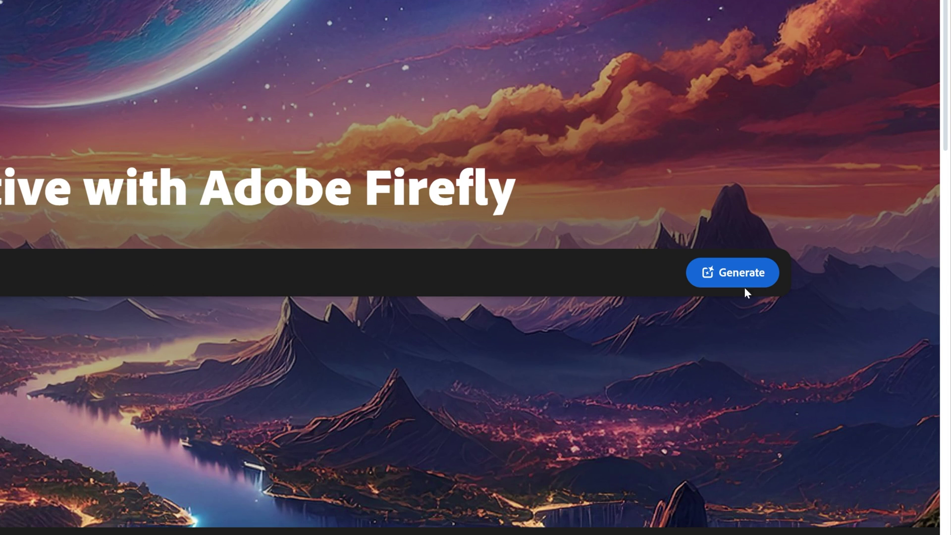
pyautogui.click(741, 280)
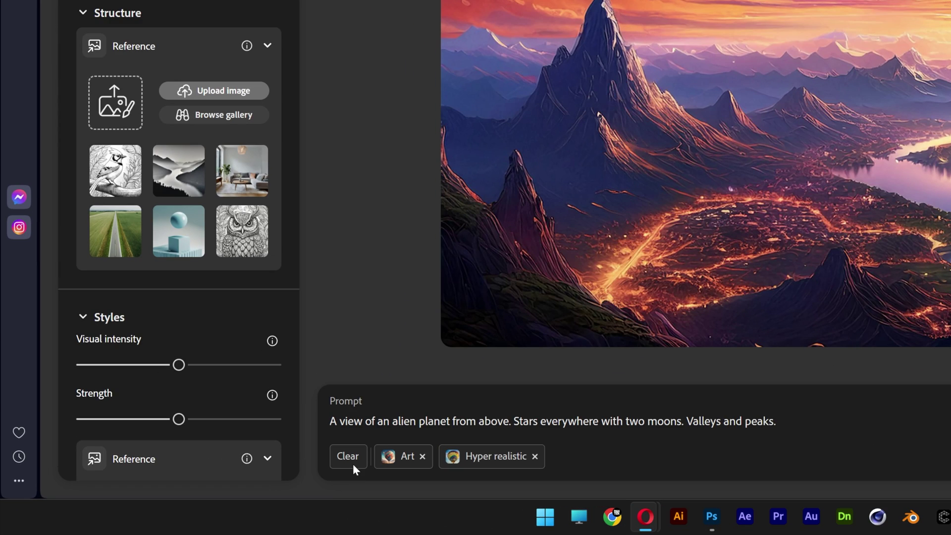
pyautogui.click(352, 462)
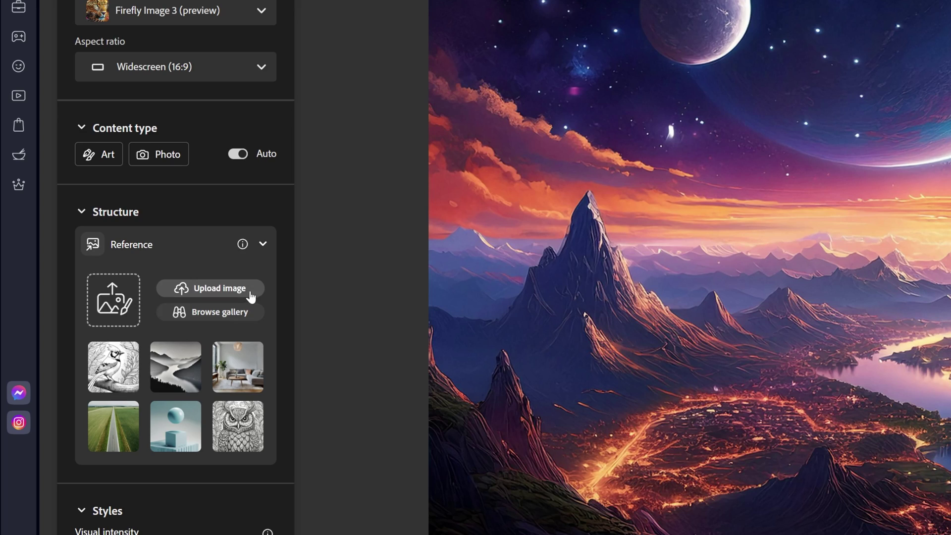
# Step: Upload the pencil R sketch as the structure reference and drag its strength slider to the minimum
pyautogui.click(250, 292)
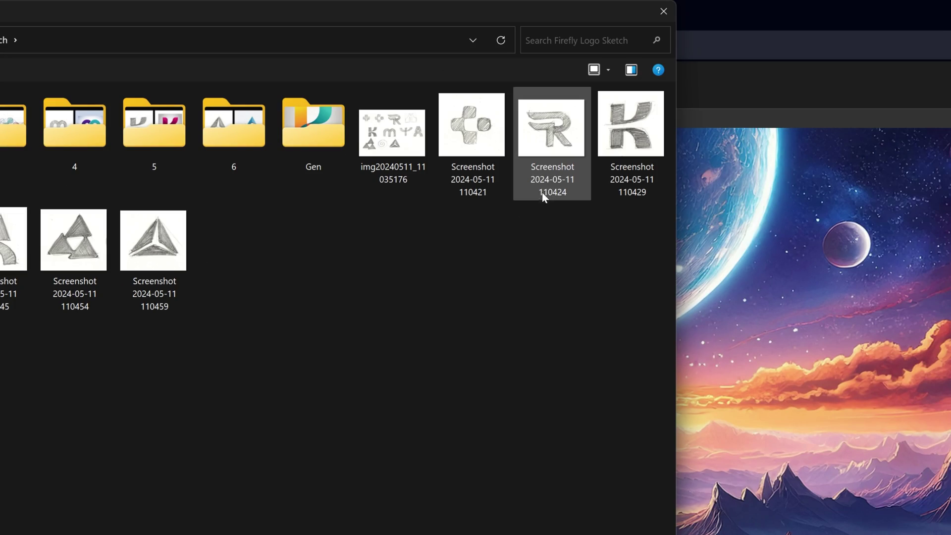
pyautogui.click(554, 177)
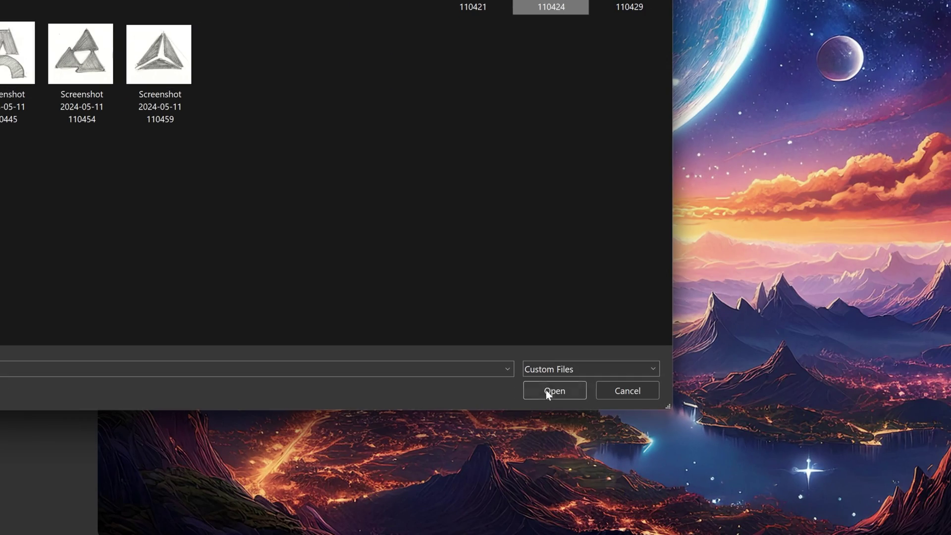
pyautogui.click(546, 390)
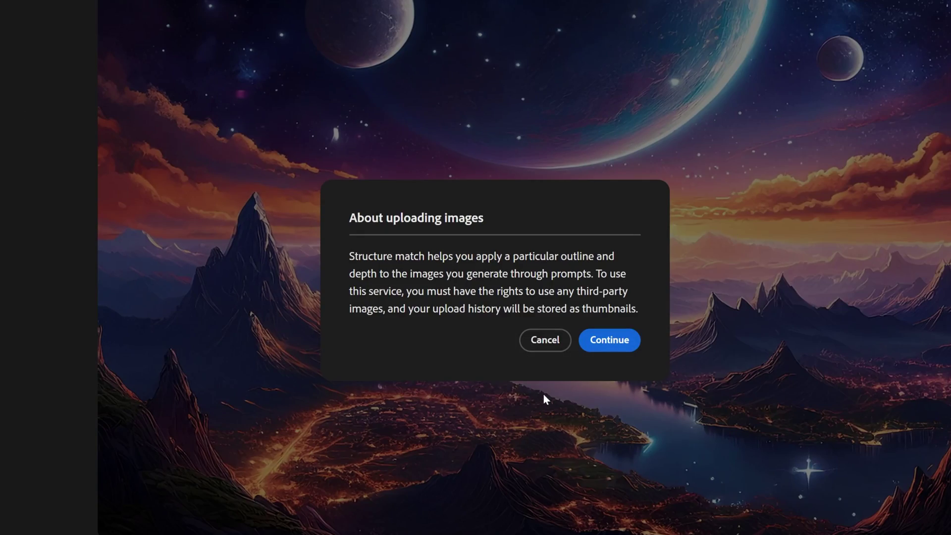
pyautogui.click(619, 346)
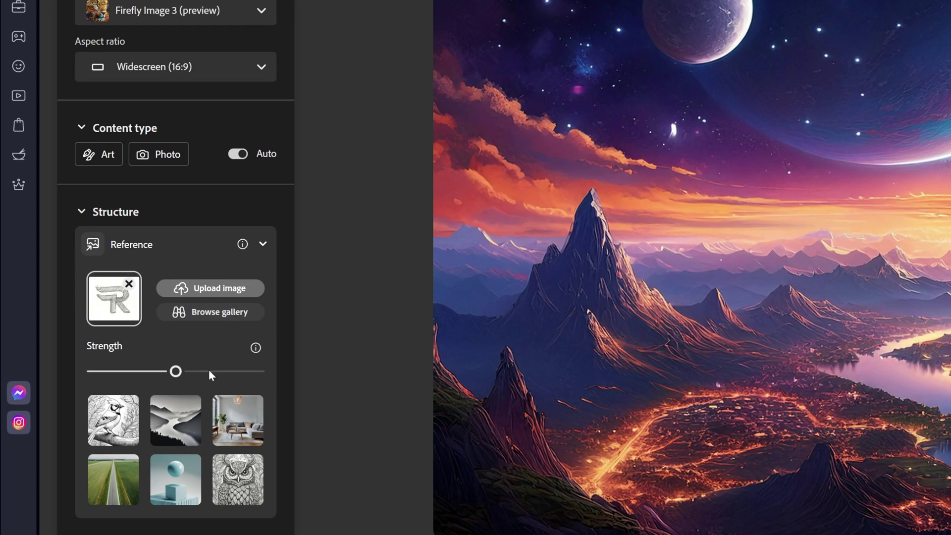
pyautogui.moveTo(121, 328); pyautogui.dragTo(156, 328)
pyautogui.moveTo(258, 372); pyautogui.dragTo(85, 371)
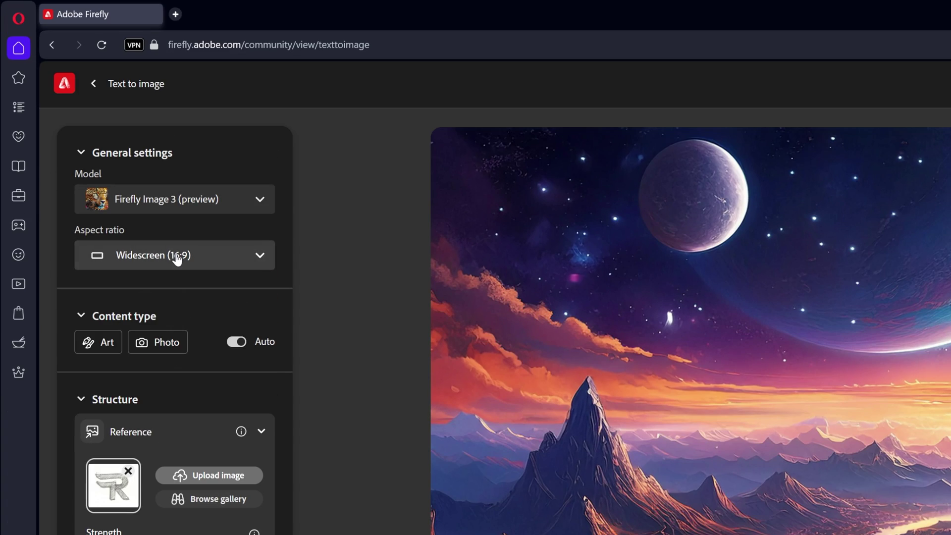
# Step: Set the aspect ratio to Square (1:1) and paste the geometric letter R logo prompt
pyautogui.click(176, 69)
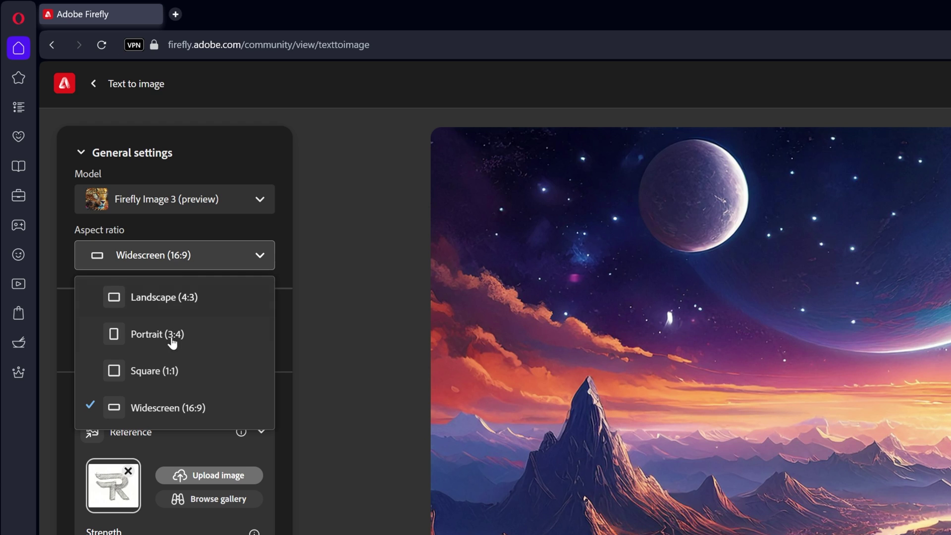
pyautogui.click(165, 379)
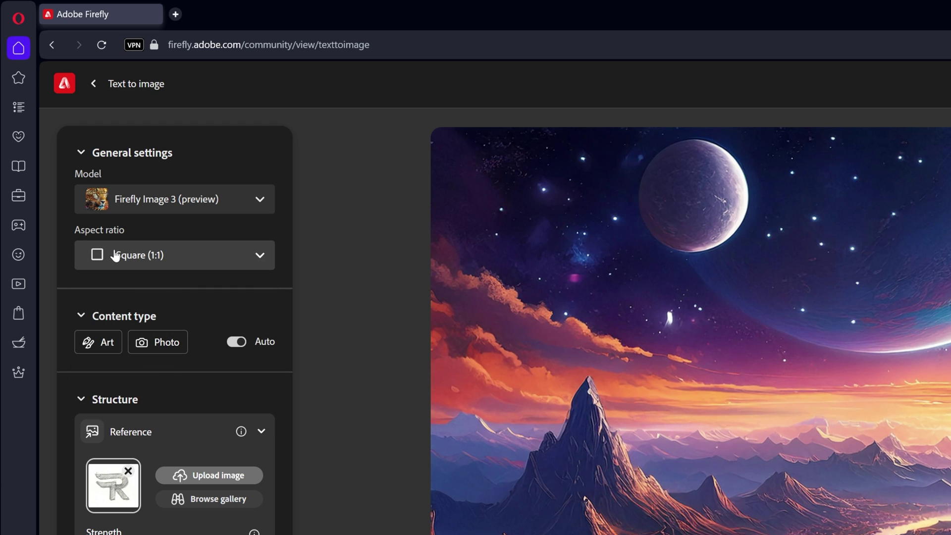
pyautogui.write('letter R letter, logo, logo design, geometric, epic, isolated on white, graphic design')
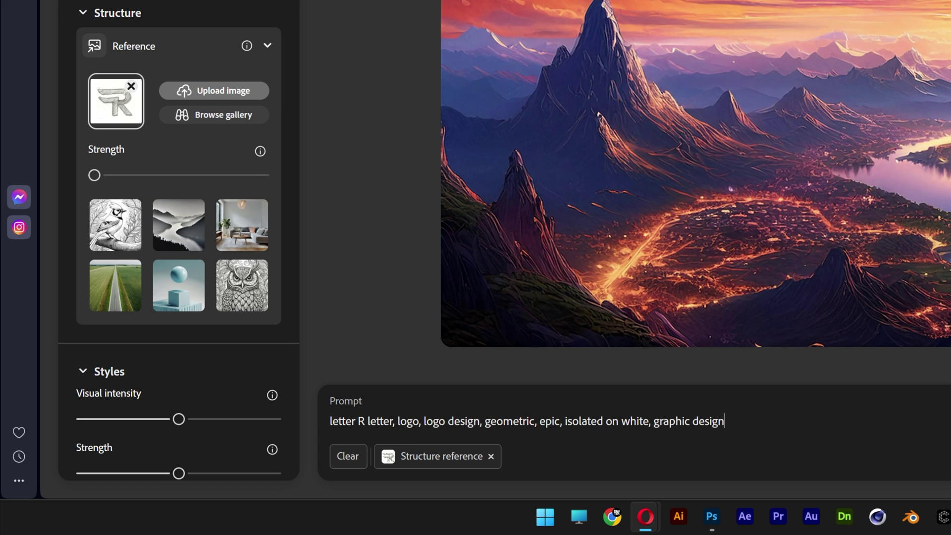
pyautogui.press('Home')
pyautogui.hotkey('shift', 'Right')
pyautogui.hotkey('shift', 'Right')
pyautogui.hotkey('shift', 'Right')
pyautogui.hotkey('shift', 'Right')
pyautogui.hotkey('shift', 'Right')
pyautogui.hotkey('shift', 'Right')
pyautogui.hotkey('shift', 'Right')
pyautogui.hotkey('shift', 'Right')
pyautogui.hotkey('shift', 'Right')
pyautogui.hotkey('shift', 'Right')
pyautogui.hotkey('shift', 'Right')
pyautogui.hotkey('shift', 'Right')
pyautogui.hotkey('shift', 'Right')
pyautogui.hotkey('shift', 'Right')
pyautogui.hotkey('shift', 'Right')
pyautogui.press('Right')
pyautogui.press('Right')
pyautogui.press('Right')
pyautogui.press('Right')
pyautogui.hotkey('shift', 'Right')
pyautogui.hotkey('shift', 'Right')
pyautogui.hotkey('shift', 'Right')
pyautogui.hotkey('shift', 'Right')
pyautogui.hotkey('shift', 'Right')
pyautogui.hotkey('shift', 'Right')
pyautogui.hotkey('shift', 'Right')
pyautogui.hotkey('shift', 'Right')
pyautogui.hotkey('shift', 'Right')
pyautogui.hotkey('shift', 'Right')
pyautogui.hotkey('shift', 'Right')
pyautogui.hotkey('shift', 'Right')
pyautogui.hotkey('shift', 'Right')
pyautogui.hotkey('shift', 'Right')
pyautogui.hotkey('shift', 'Right')
pyautogui.hotkey('shift', 'Right')
pyautogui.hotkey('shift', 'Right')
pyautogui.hotkey('shift', 'Right')
pyautogui.hotkey('shift', 'Right')
pyautogui.hotkey('shift', 'Right')
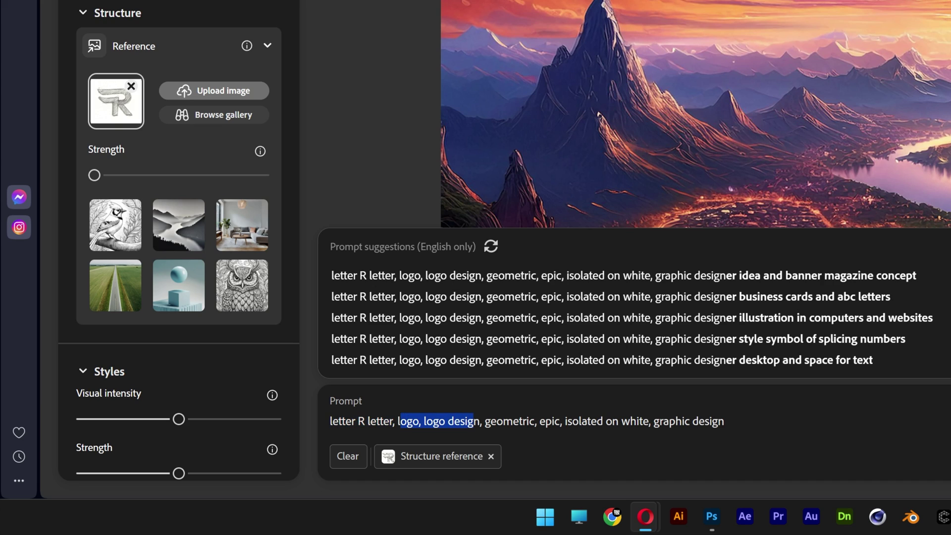
pyautogui.hotkey('shift', 'Right')
pyautogui.hotkey('shift', 'Right')
pyautogui.hotkey('shift', 'Right')
pyautogui.hotkey('shift', 'Right')
pyautogui.hotkey('shift', 'Right')
pyautogui.hotkey('shift', 'Right')
pyautogui.hotkey('shift', 'Right')
pyautogui.hotkey('shift', 'Right')
pyautogui.hotkey('shift', 'Right')
pyautogui.hotkey('shift', 'Right')
pyautogui.hotkey('shift', 'Right')
pyautogui.hotkey('shift', 'Right')
pyautogui.hotkey('shift', 'Right')
pyautogui.hotkey('shift', 'Right')
pyautogui.hotkey('shift', 'Right')
pyautogui.hotkey('shift', 'Right')
pyautogui.hotkey('shift', 'Right')
pyautogui.hotkey('shift', 'Right')
pyautogui.hotkey('shift', 'Right')
pyautogui.hotkey('shift', 'Right')
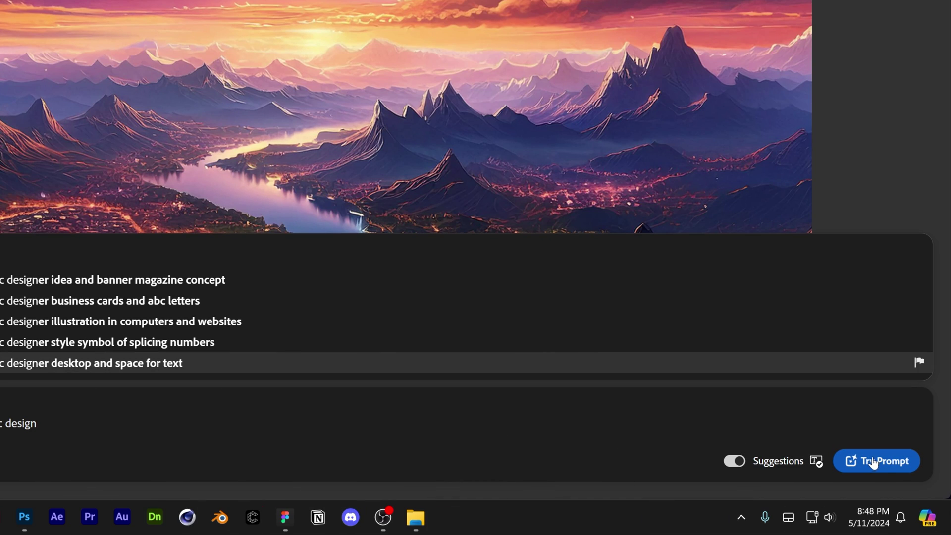
# Step: Generate the four R logo images and preview the top-right one full-size
pyautogui.click(873, 462)
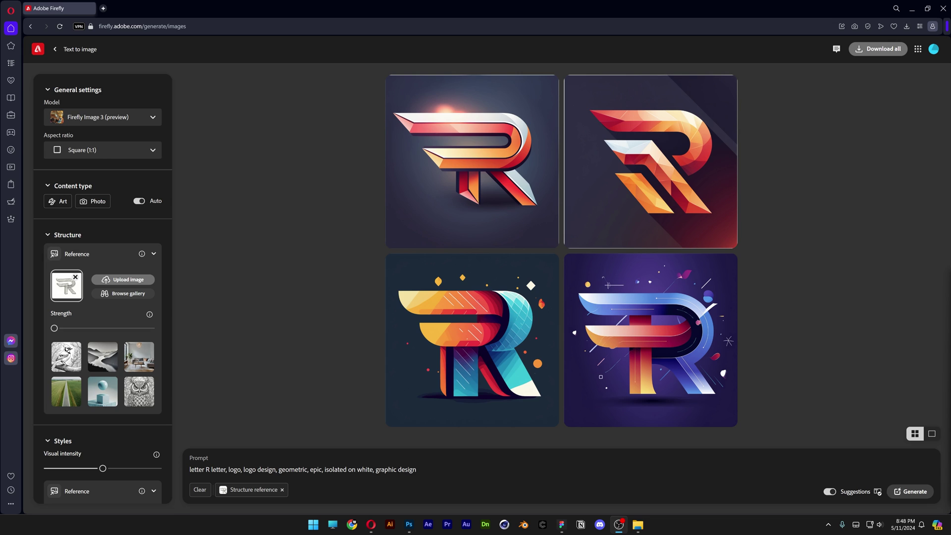
pyautogui.click(664, 166)
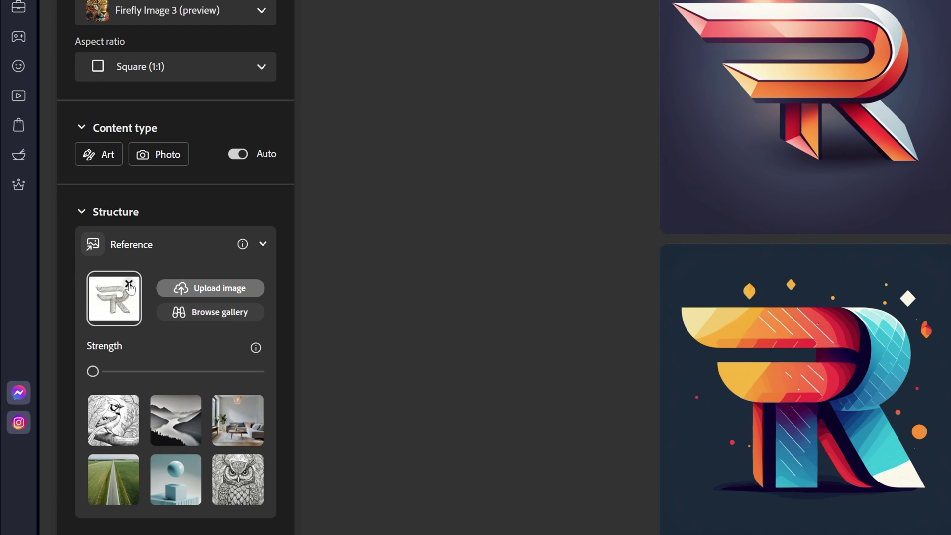
# Step: Replace the R sketch structure reference with the pencil triangle sketch
pyautogui.click(128, 285)
pyautogui.click(229, 287)
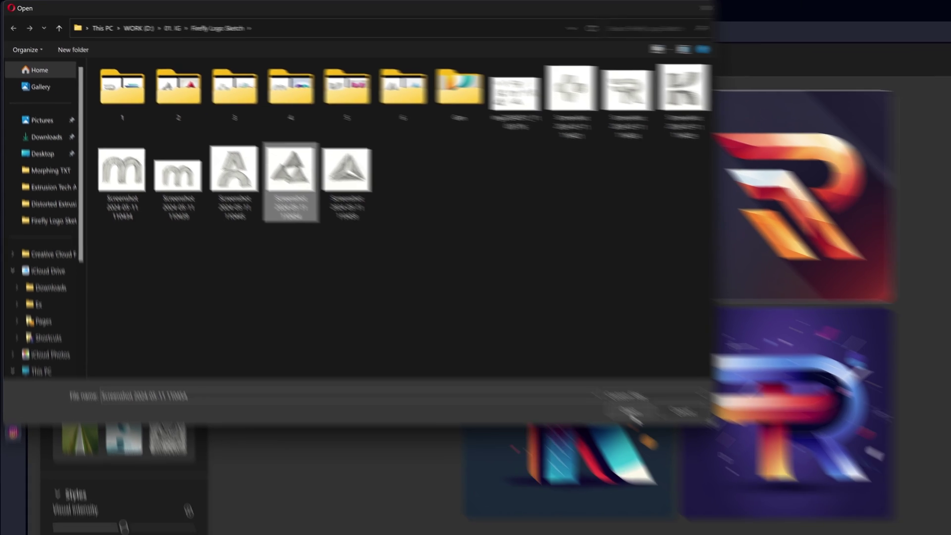
pyautogui.click(629, 411)
# Step: Replace the prompt with the rounded, connected geometric triangle logo description
pyautogui.moveTo(724, 421); pyautogui.dragTo(259, 413)
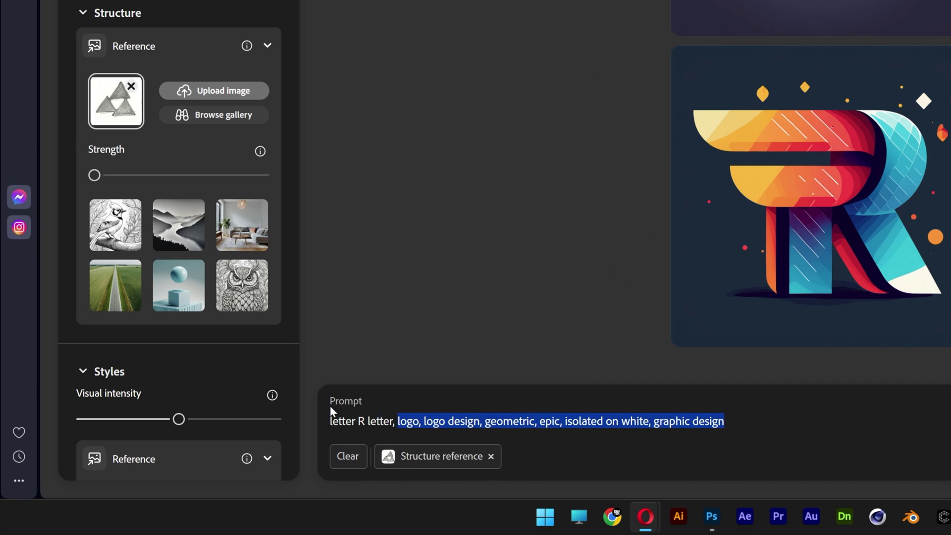
pyautogui.write('triangle logo; triangle; rounded; connected; geometric; logo design; isolated on white background')
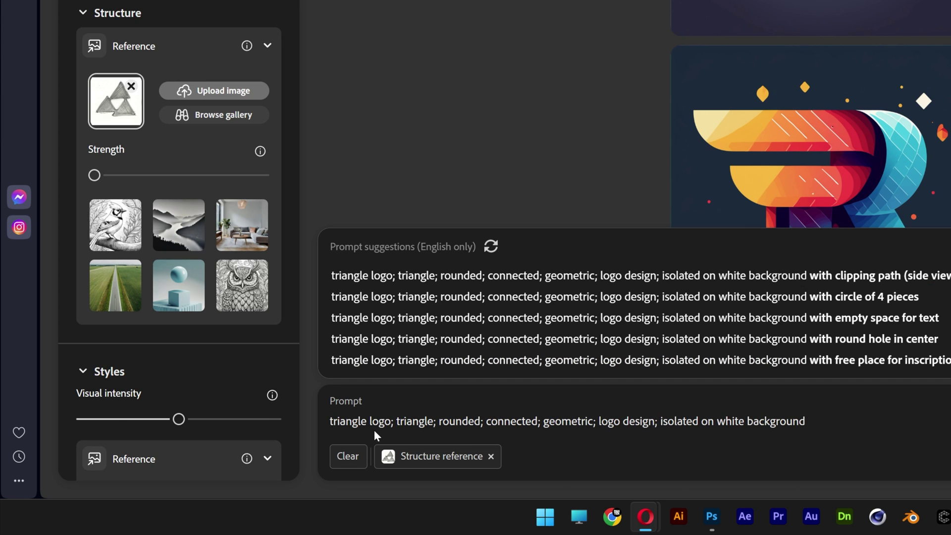
pyautogui.hotkey('shift', 'Right')
pyautogui.hotkey('shift', 'Right')
pyautogui.hotkey('shift', 'Right')
pyautogui.hotkey('shift', 'Right')
pyautogui.hotkey('shift', 'Right')
pyautogui.hotkey('shift', 'Right')
pyautogui.hotkey('shift', 'Right')
pyautogui.hotkey('shift', 'Right')
pyautogui.hotkey('shift', 'Right')
pyautogui.hotkey('shift', 'Right')
pyautogui.hotkey('shift', 'Right')
pyautogui.hotkey('shift', 'Right')
pyautogui.hotkey('shift', 'Right')
pyautogui.hotkey('shift', 'Right')
pyautogui.hotkey('shift', 'Right')
pyautogui.hotkey('shift', 'Right')
pyautogui.hotkey('shift', 'Right')
pyautogui.hotkey('shift', 'Right')
pyautogui.hotkey('shift', 'Right')
pyautogui.hotkey('shift', 'Right')
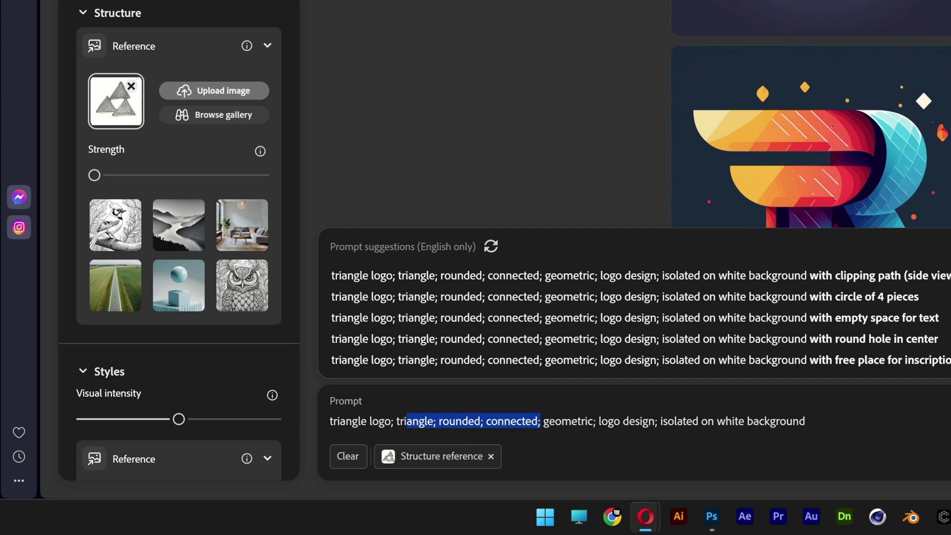
pyautogui.hotkey('shift', 'Right')
pyautogui.hotkey('shift', 'Right')
pyautogui.hotkey('shift', 'Right')
pyautogui.hotkey('shift', 'Right')
pyautogui.hotkey('shift', 'Right')
pyautogui.hotkey('shift', 'Right')
pyautogui.hotkey('shift', 'Right')
pyautogui.hotkey('shift', 'Right')
pyautogui.hotkey('shift', 'Right')
pyautogui.hotkey('shift', 'Right')
pyautogui.hotkey('shift', 'Right')
pyautogui.hotkey('shift', 'Right')
pyautogui.hotkey('shift', 'Right')
pyautogui.hotkey('shift', 'Right')
pyautogui.hotkey('shift', 'Right')
pyautogui.hotkey('shift', 'Right')
pyautogui.hotkey('shift', 'Right')
pyautogui.hotkey('shift', 'Right')
pyautogui.hotkey('shift', 'Right')
pyautogui.hotkey('shift', 'Right')
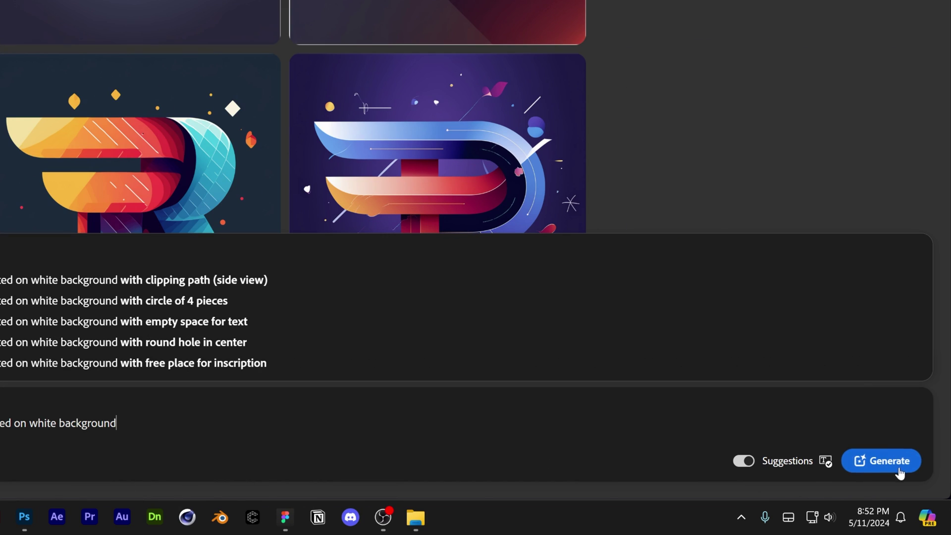
# Step: Generate triangle logos, browse the first three full-size, then regenerate a fresh set of four
pyautogui.click(898, 468)
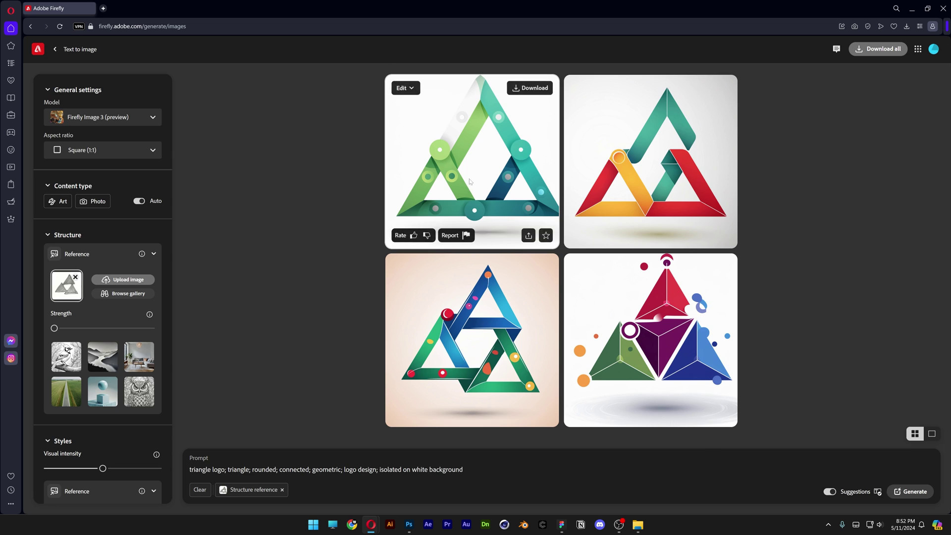
pyautogui.click(470, 182)
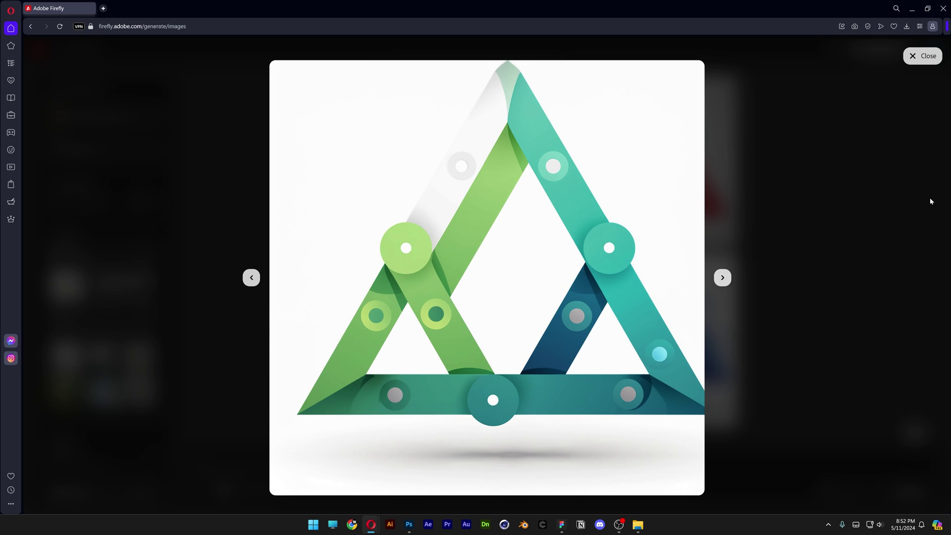
pyautogui.press('Right')
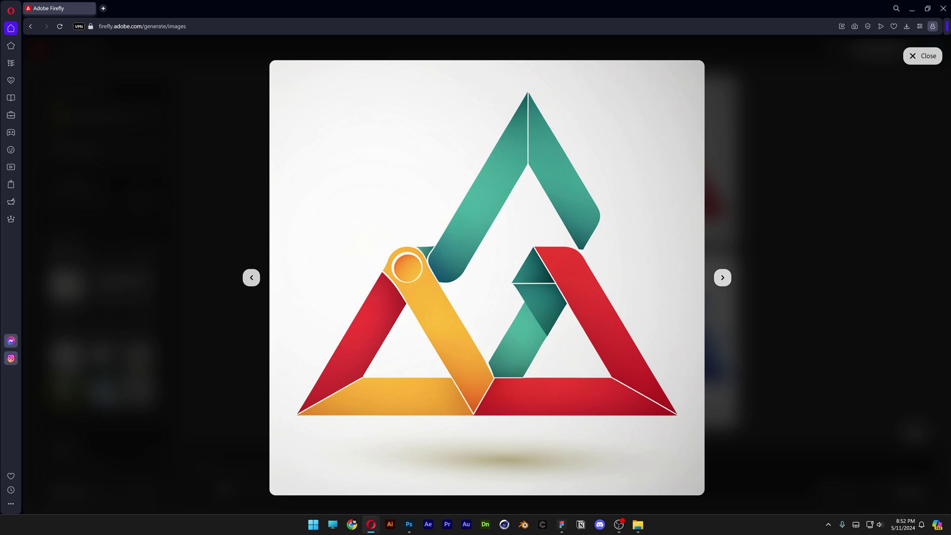
pyautogui.press('Right')
pyautogui.press('Right')
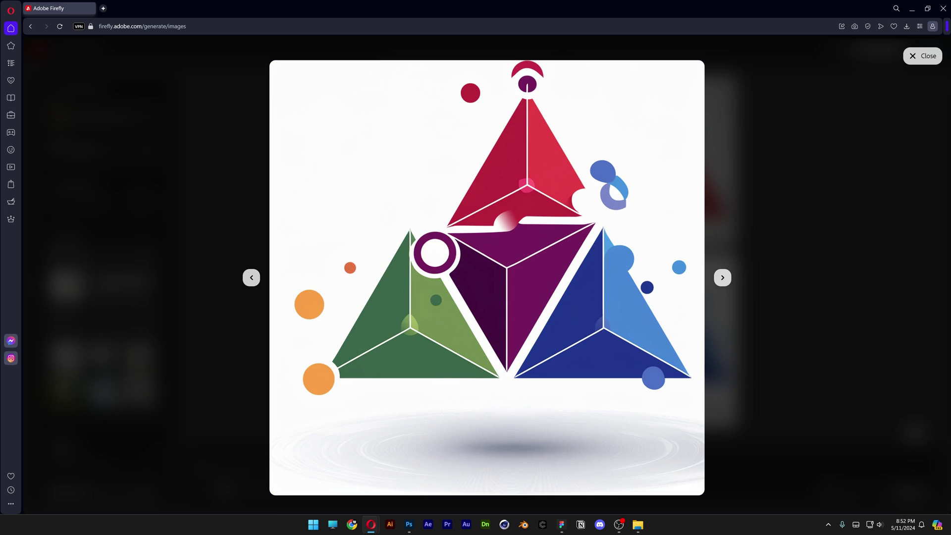
pyautogui.press('Escape')
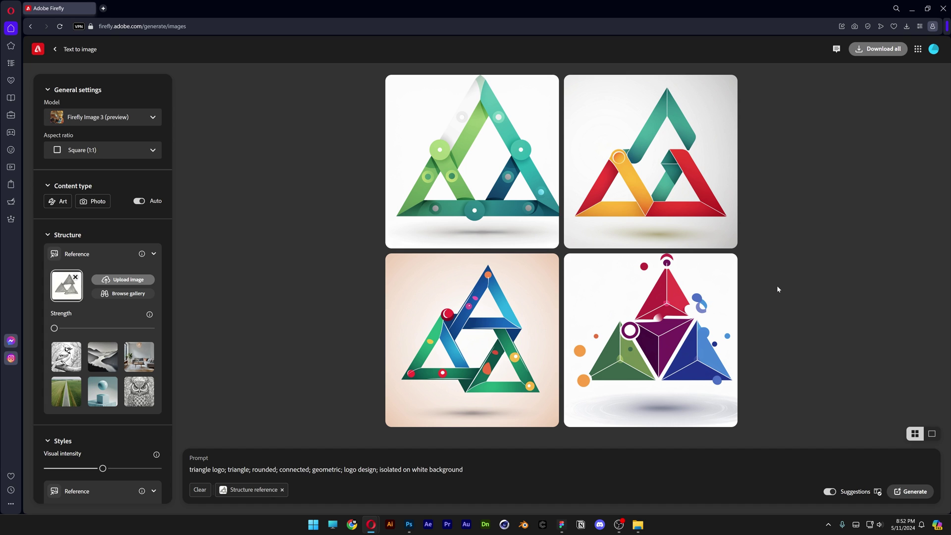
pyautogui.click(910, 493)
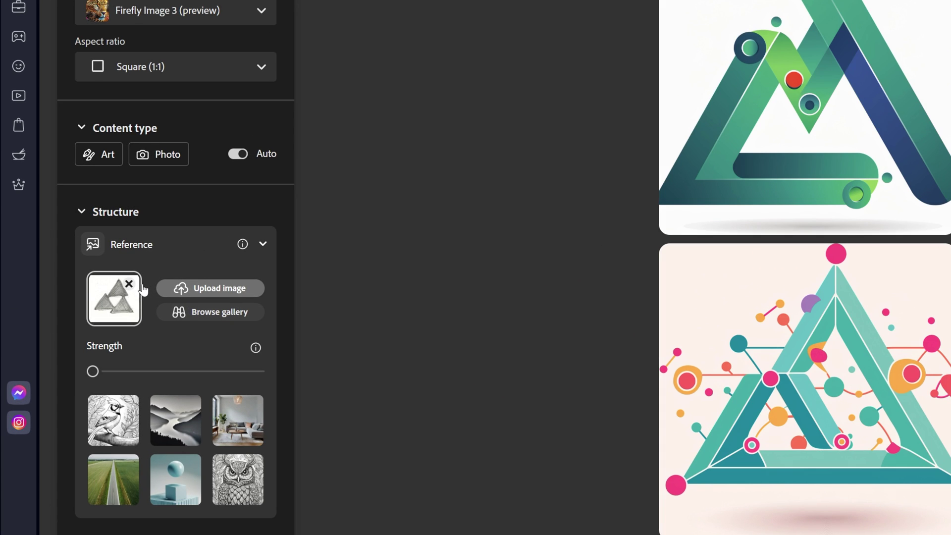
# Step: Swap the structure reference for the pencil letter m sketch
pyautogui.click(129, 284)
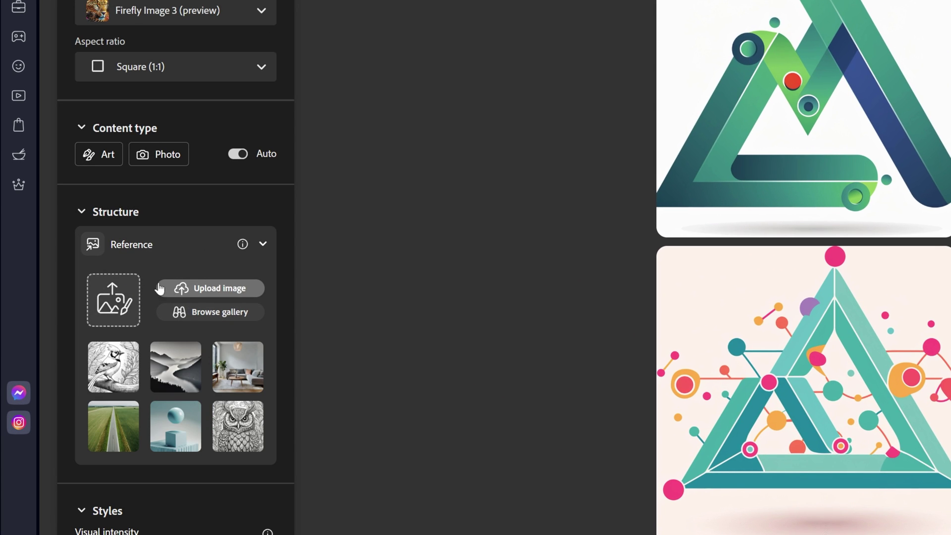
pyautogui.click(216, 286)
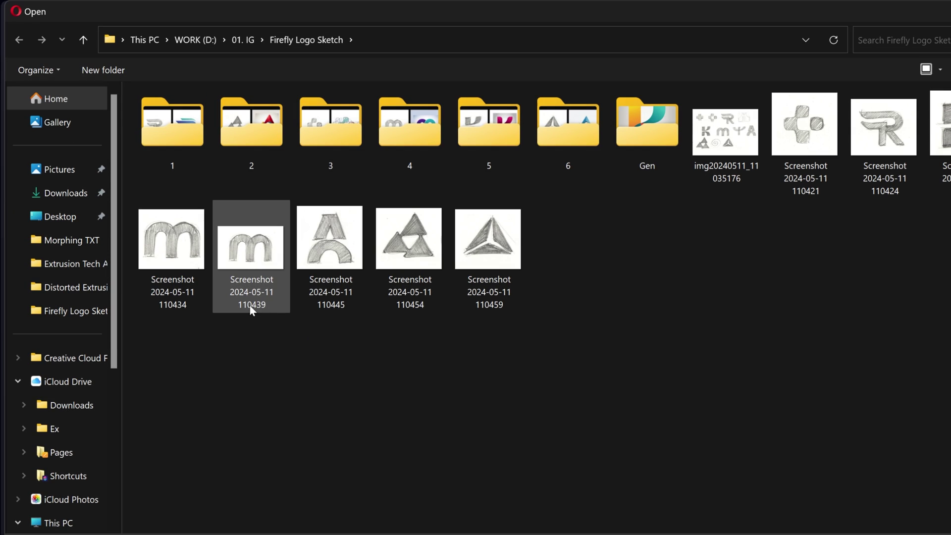
pyautogui.doubleClick(225, 267)
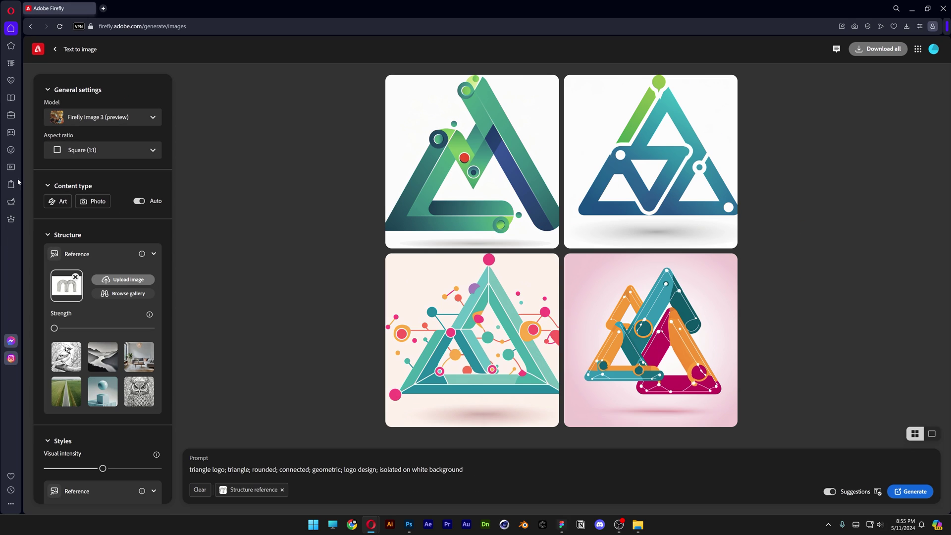
# Step: Restore the rounded letter m prompt with undo and generate new logos from it
pyautogui.hotkey('ctrl', 'a')
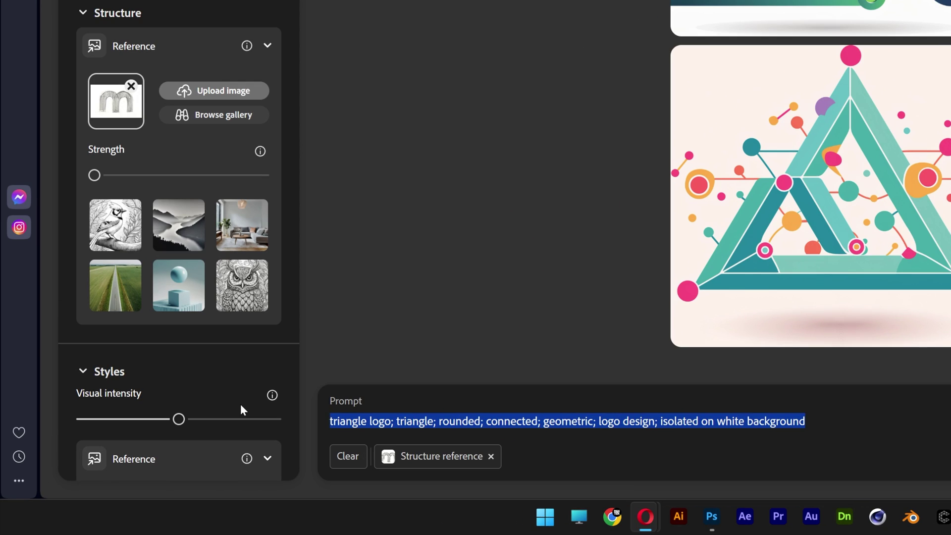
pyautogui.hotkey('ctrl', 'z')
pyautogui.hotkey('ctrl', 'z')
pyautogui.press('Home')
pyautogui.hotkey('shift', 'Right')
pyautogui.hotkey('shift', 'Right')
pyautogui.hotkey('shift', 'Right')
pyautogui.hotkey('shift', 'Right')
pyautogui.hotkey('shift', 'Right')
pyautogui.hotkey('shift', 'Right')
pyautogui.hotkey('shift', 'Right')
pyautogui.hotkey('shift', 'Right')
pyautogui.hotkey('shift', 'Right')
pyautogui.moveTo(370, 422); pyautogui.dragTo(549, 429)
pyautogui.hotkey('shift', 'Right')
pyautogui.hotkey('shift', 'Right')
pyautogui.hotkey('shift', 'Right')
pyautogui.hotkey('shift', 'Right')
pyautogui.hotkey('shift', 'Right')
pyautogui.hotkey('shift', 'Right')
pyautogui.hotkey('shift', 'Right')
pyautogui.hotkey('shift', 'Right')
pyautogui.hotkey('shift', 'Right')
pyautogui.hotkey('shift', 'Right')
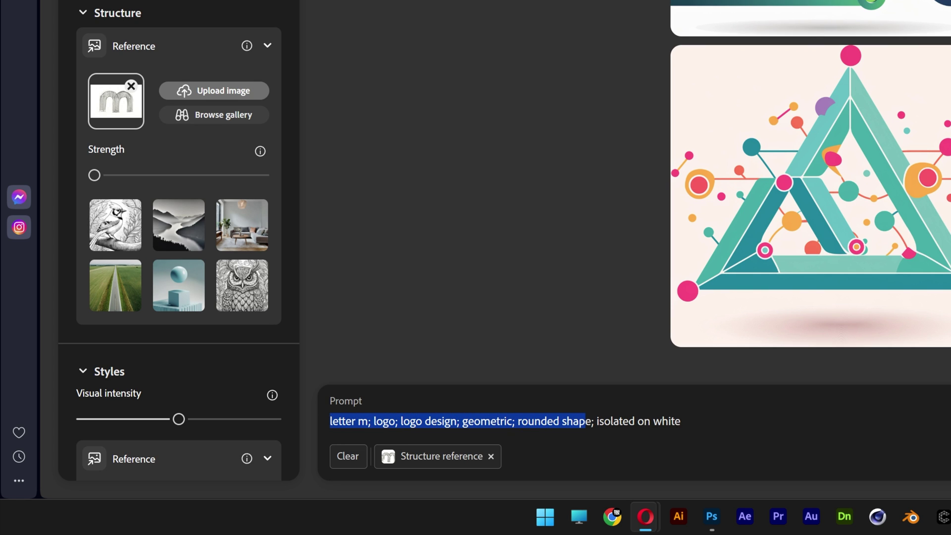
pyautogui.press('End')
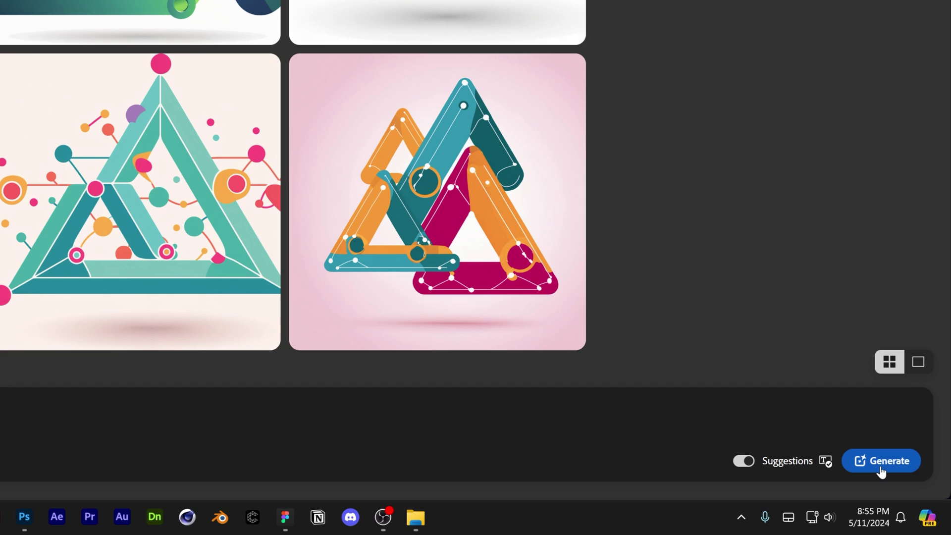
pyautogui.click(884, 463)
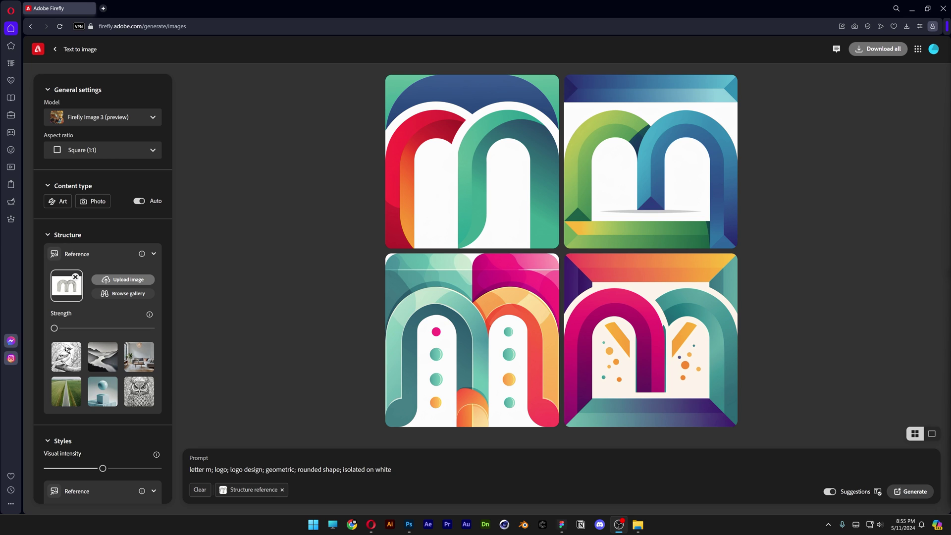
# Step: Enlarge the first letter m logo to inspect it up close
pyautogui.click(472, 161)
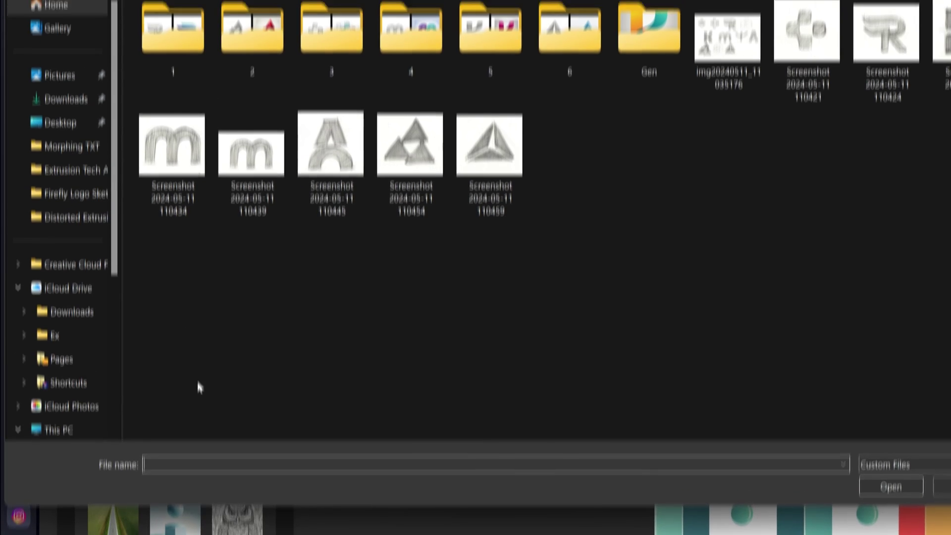
pyautogui.click(799, 83)
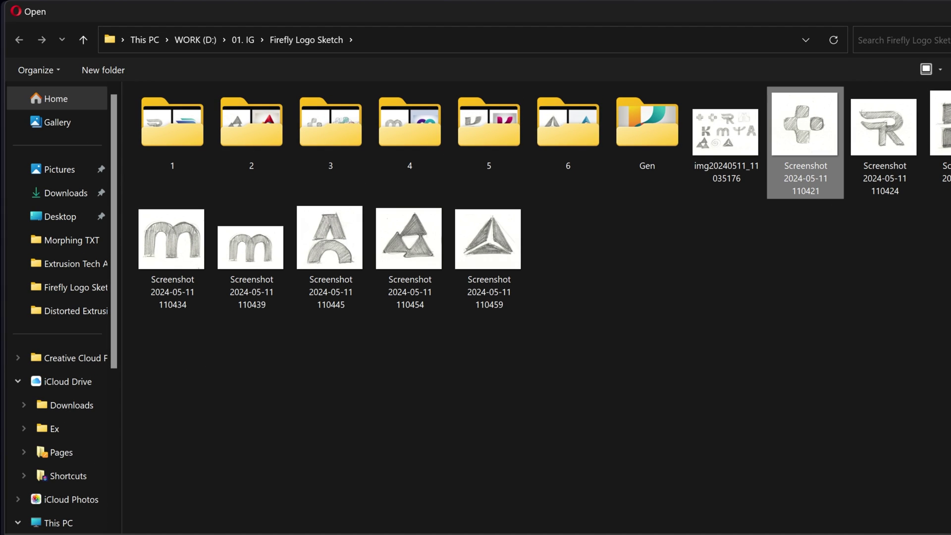
pyautogui.press('Return')
pyautogui.hotkey('ctrl', 'a')
pyautogui.write('morphing logo; square; geometric; logo design; vector illustration; simple; minimal; isolated on white background')
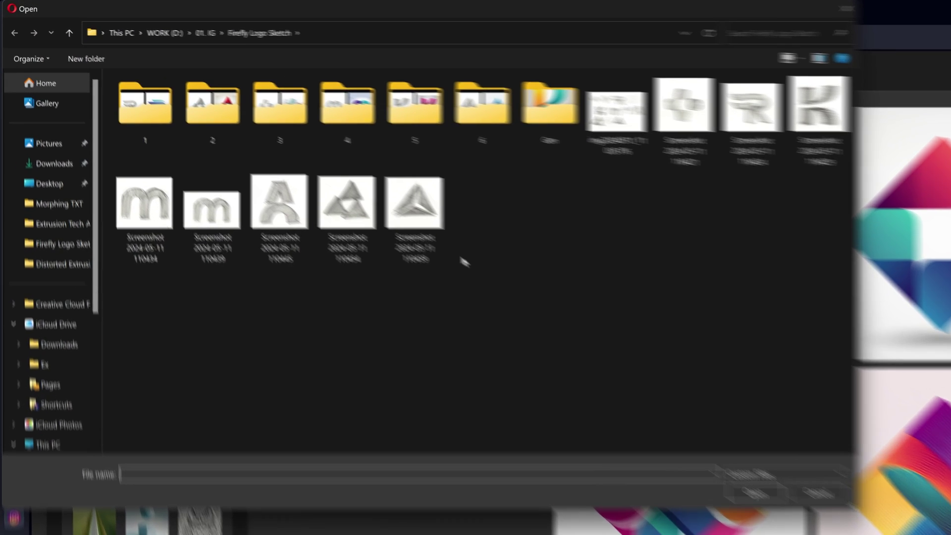
pyautogui.click(424, 222)
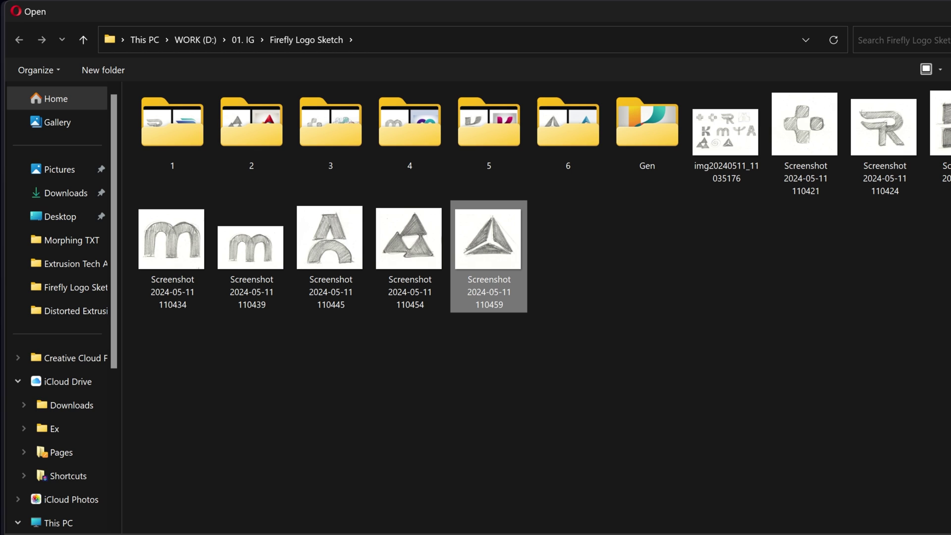
pyautogui.press('Return')
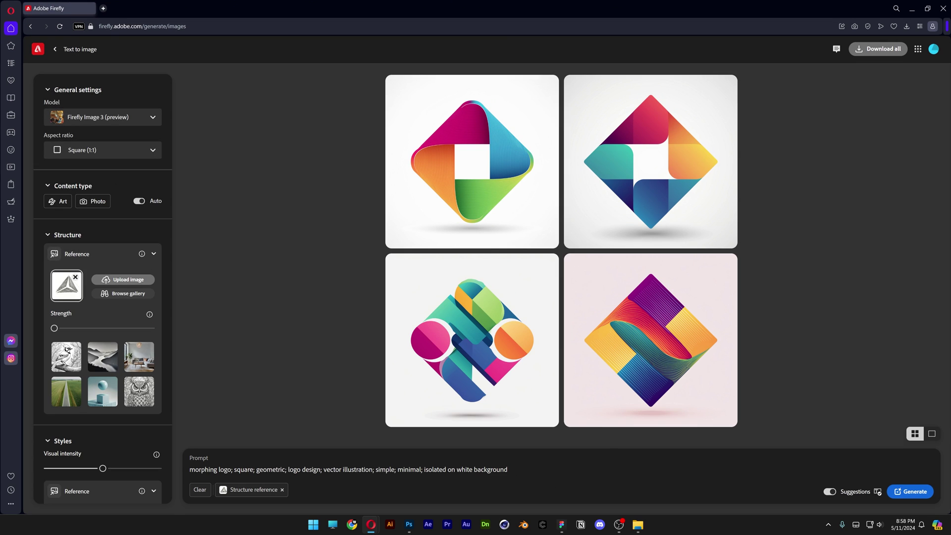
pyautogui.hotkey('ctrl', 'a')
pyautogui.write('triangle logo; triangles; spinning; twisted; twisting; vortex; geometric; logo design; isolated on white background')
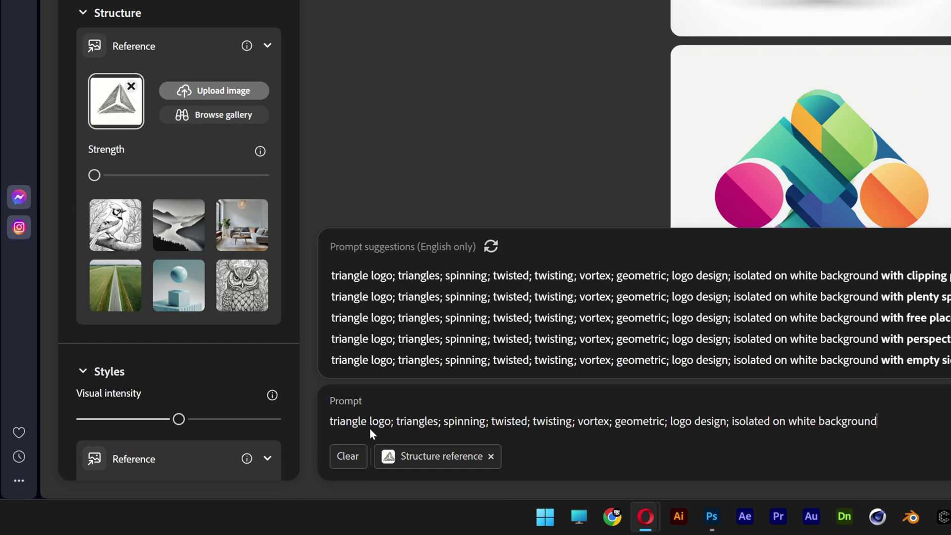
# Step: Review the 'spinning, twisted, vortex' wording and generate the twisted triangle logos
pyautogui.moveTo(369, 425); pyautogui.dragTo(870, 422)
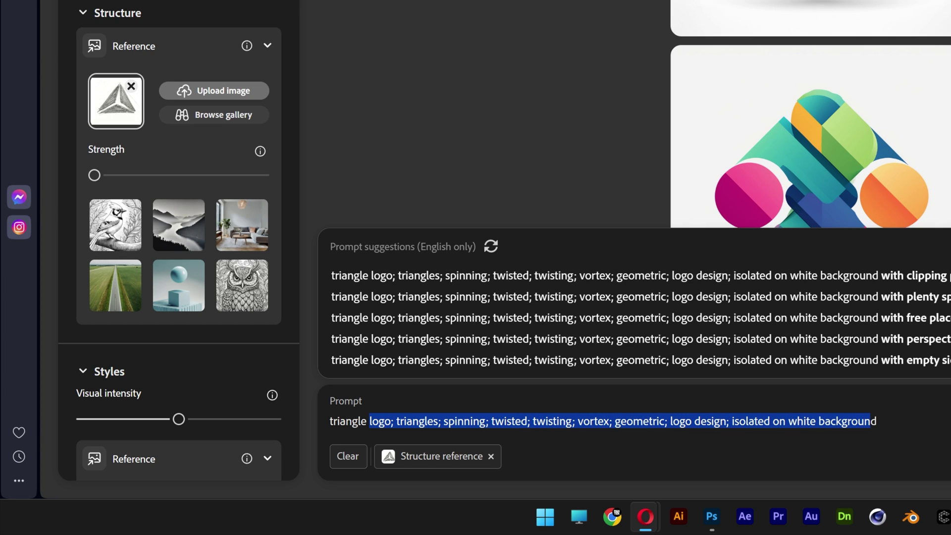
pyautogui.click(713, 421)
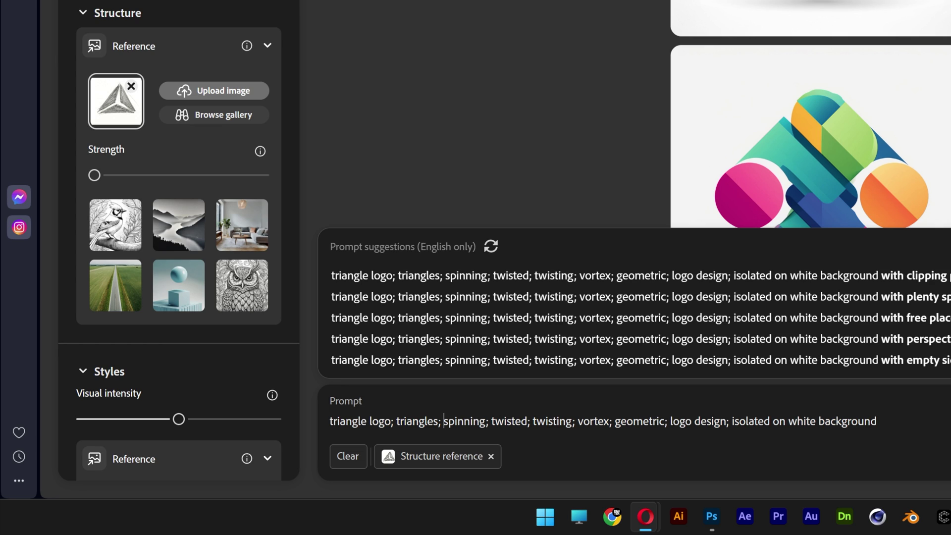
pyautogui.moveTo(443, 422); pyautogui.dragTo(609, 421)
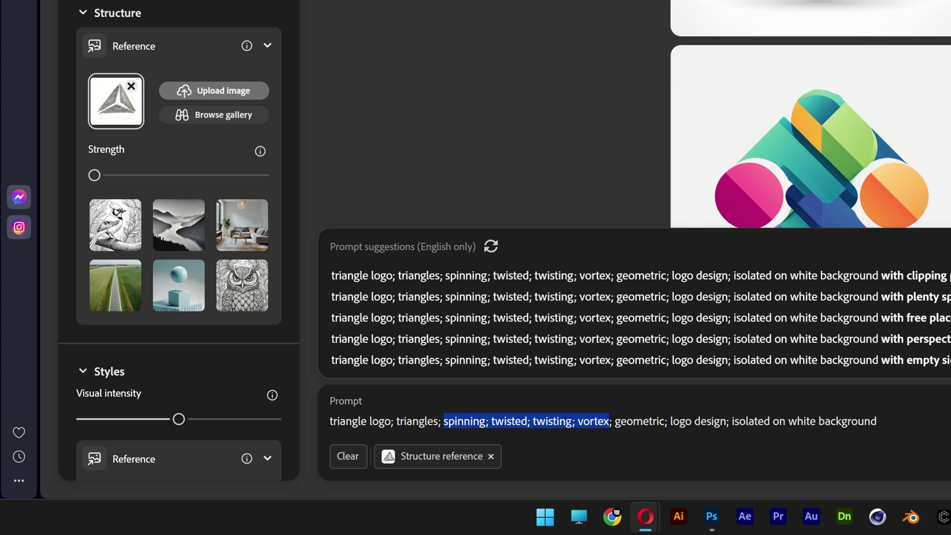
pyautogui.click(609, 422)
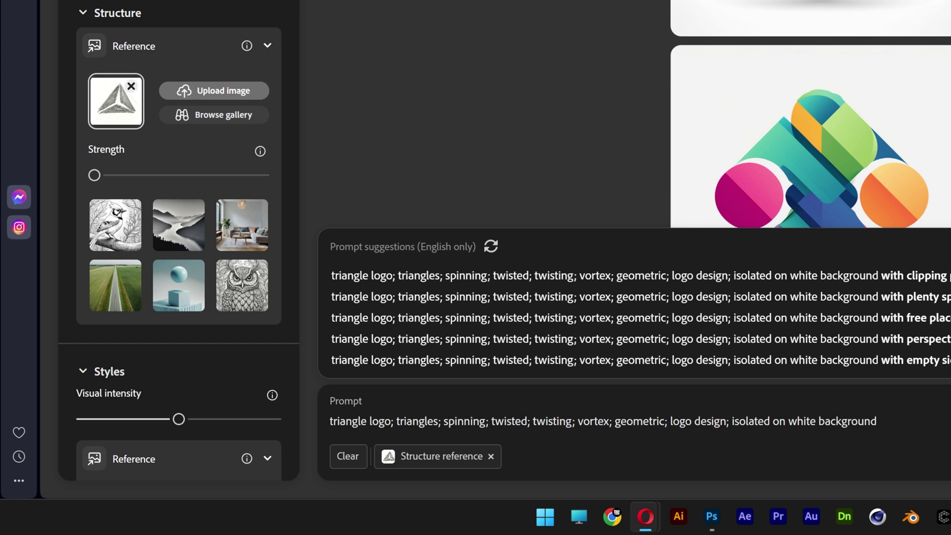
pyautogui.press('Return')
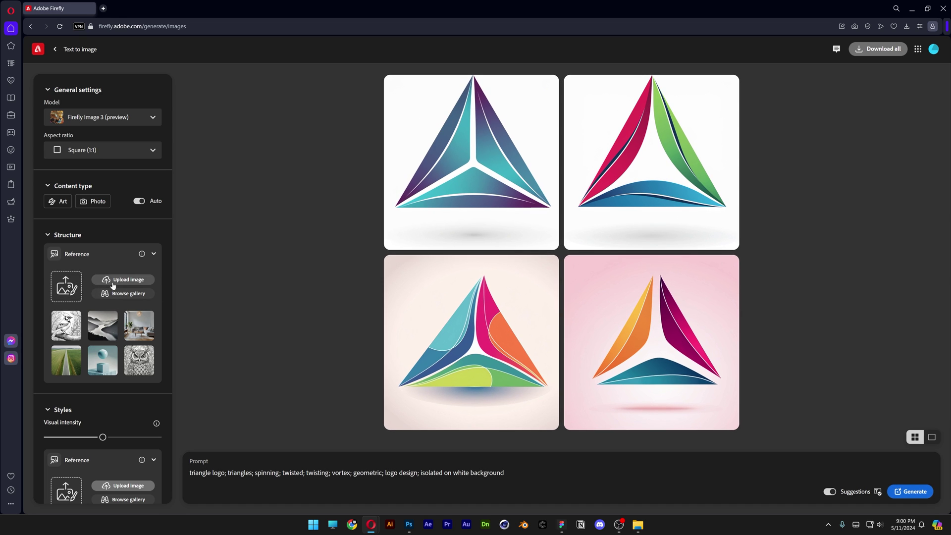
# Step: Load the K pencil sketch as the structure reference, paste the geometric letter K prompt, and generate
pyautogui.click(135, 280)
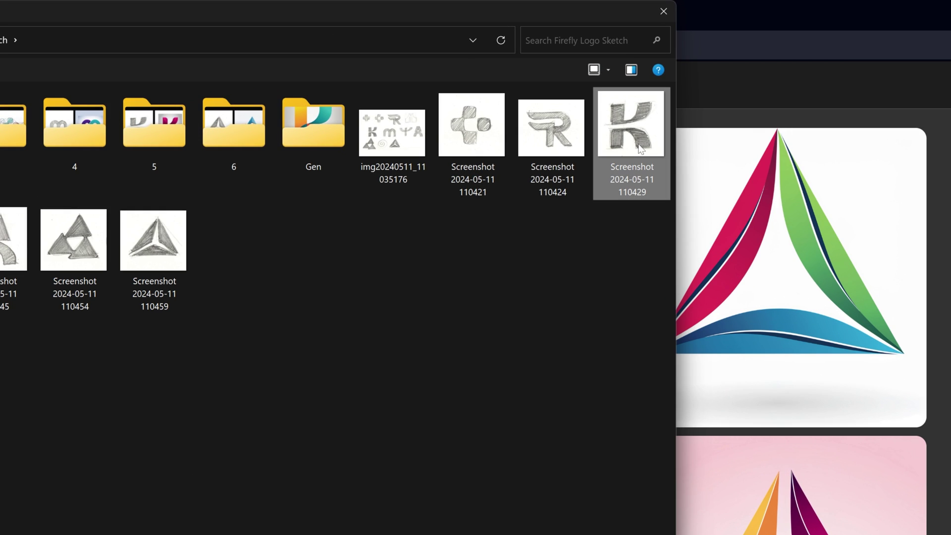
pyautogui.doubleClick(640, 148)
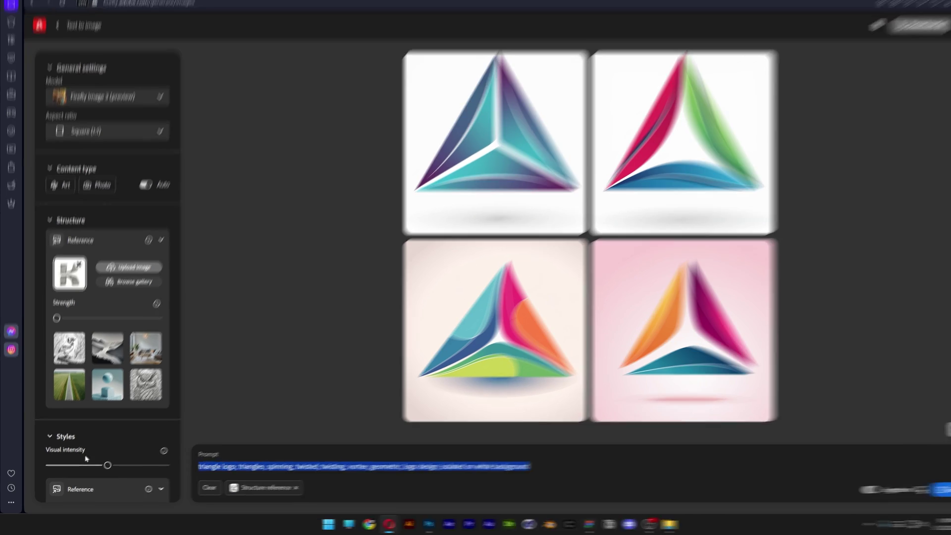
pyautogui.write('letter K logo, logo design, geometric, isolated on white, graphic design, organic')
pyautogui.moveTo(206, 466); pyautogui.dragTo(273, 466)
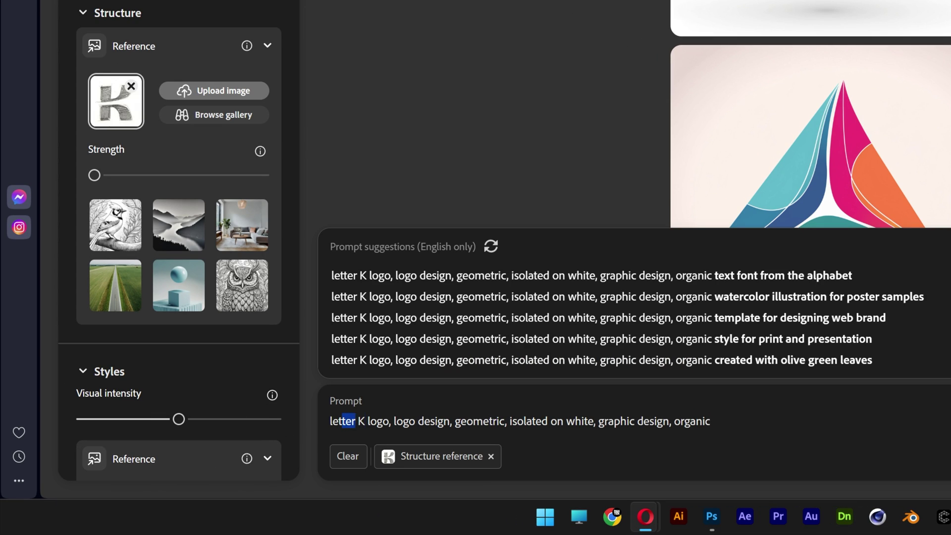
pyautogui.moveTo(455, 428); pyautogui.dragTo(696, 428)
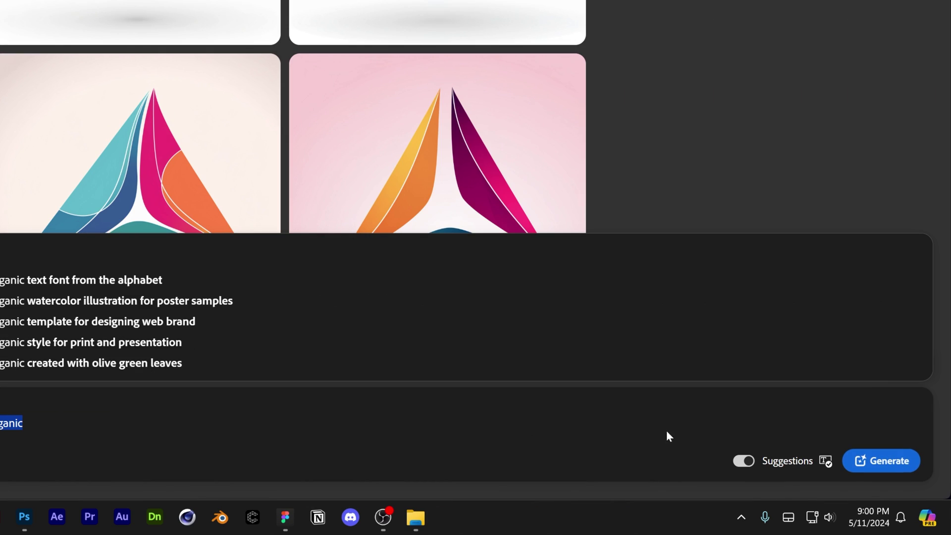
pyautogui.click(902, 465)
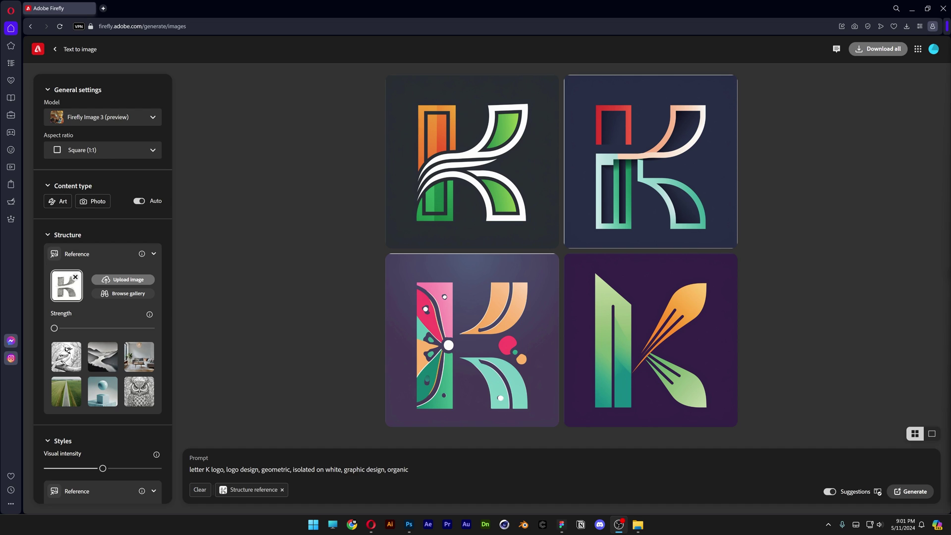